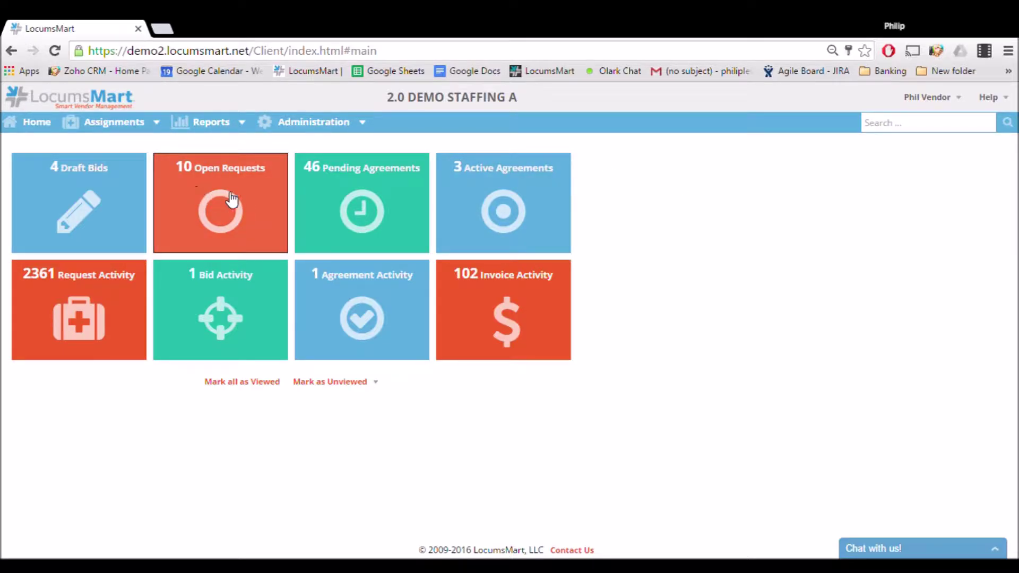
Step: Go to Assignments > Requests > Open to list the open assignment requests
click(134, 128)
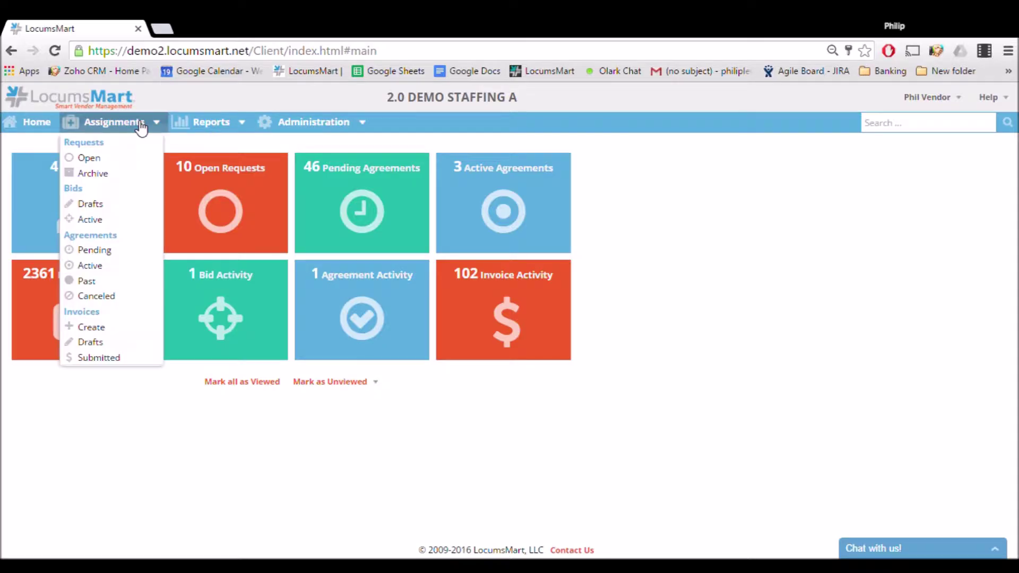
click(119, 163)
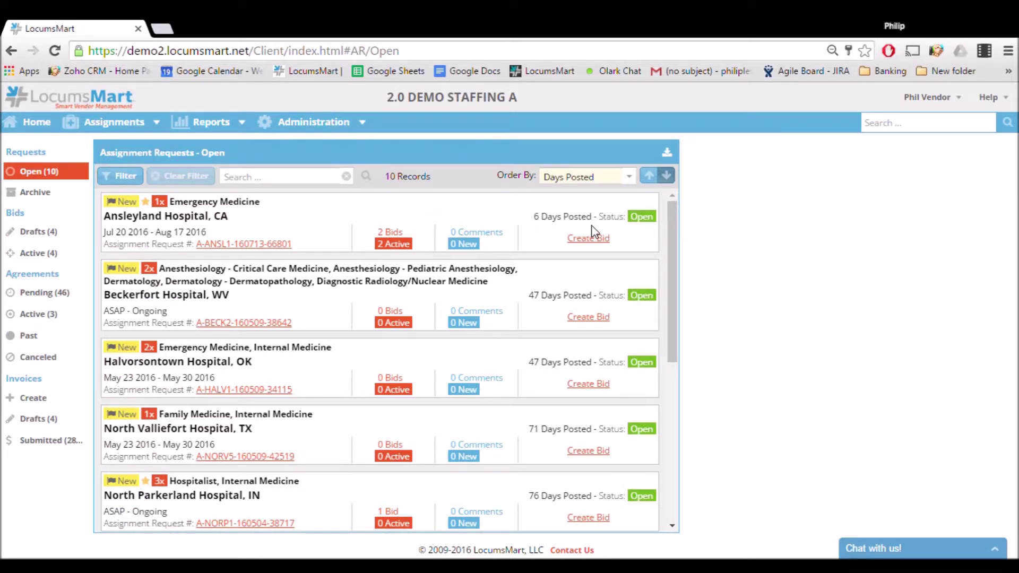
scroll(602, 240, down, 6)
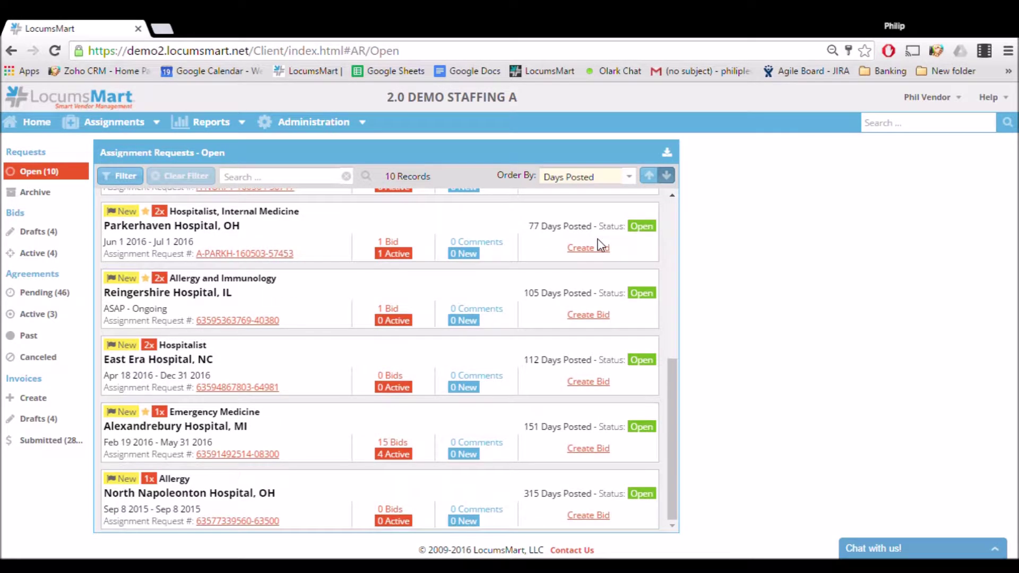
scroll(602, 245, up, 6)
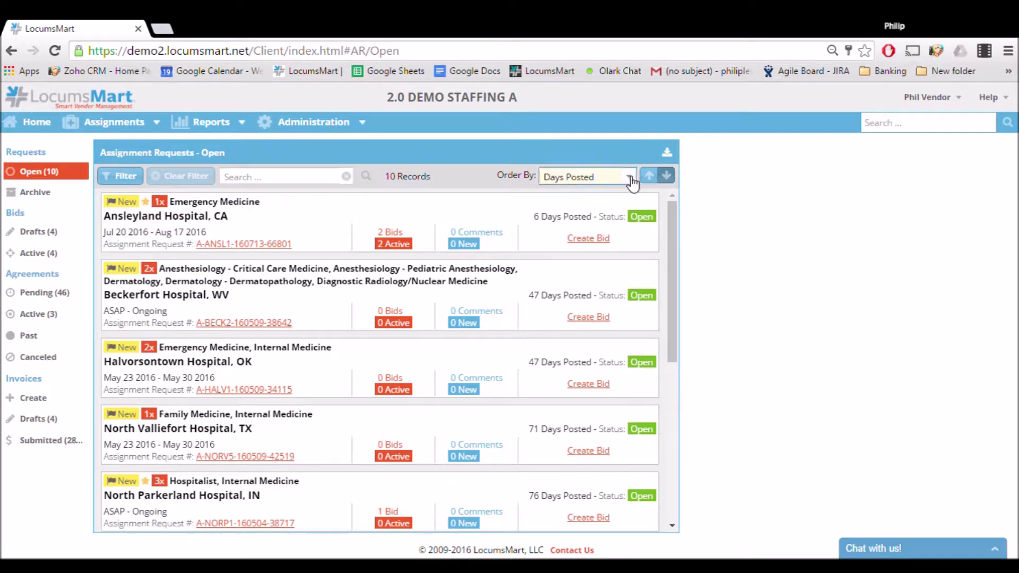
Step: Keep the Days Posted sort order, search the requests for 'emergency', then clear the search
click(631, 181)
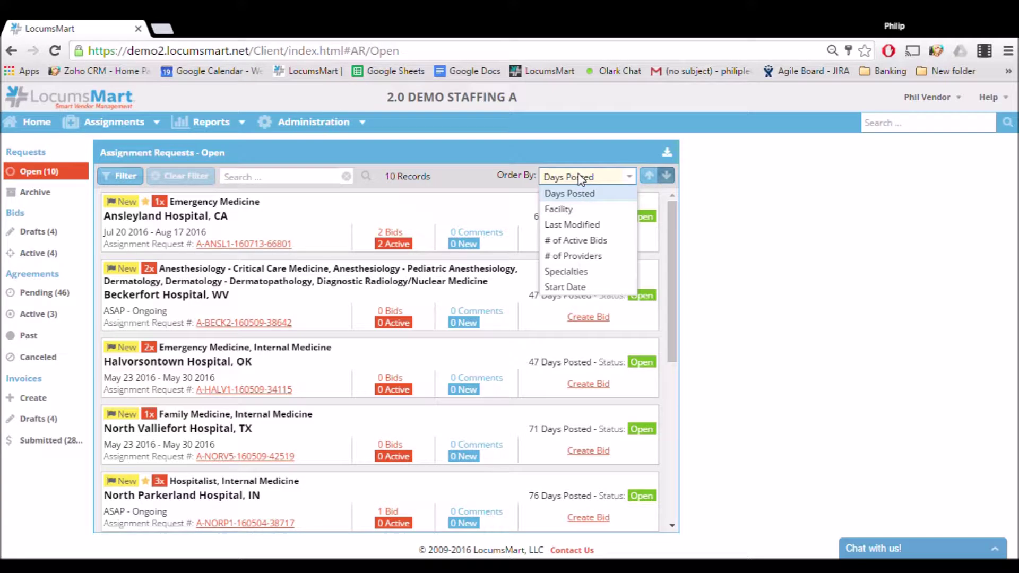
click(629, 175)
click(292, 178)
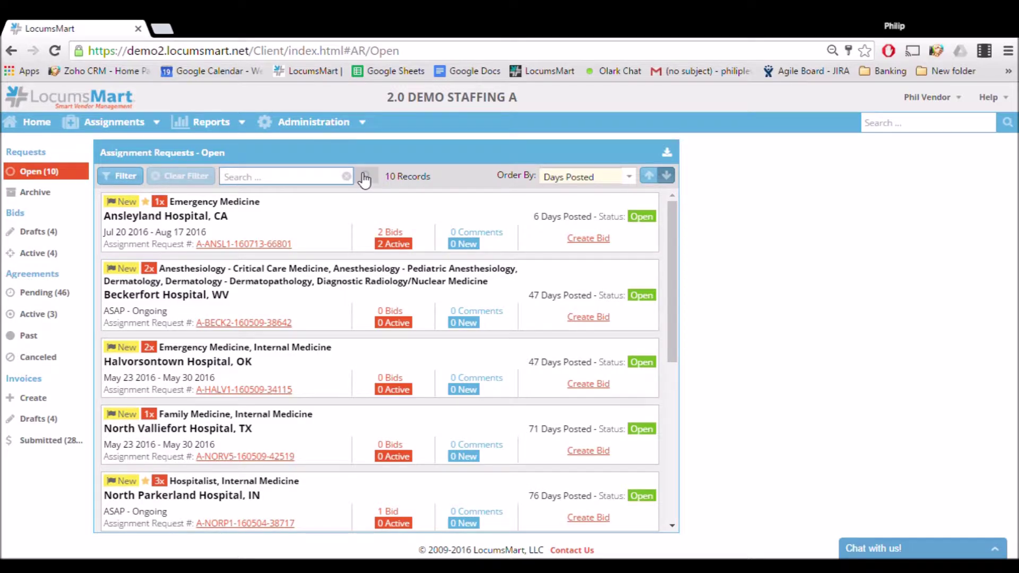
text(emergency)
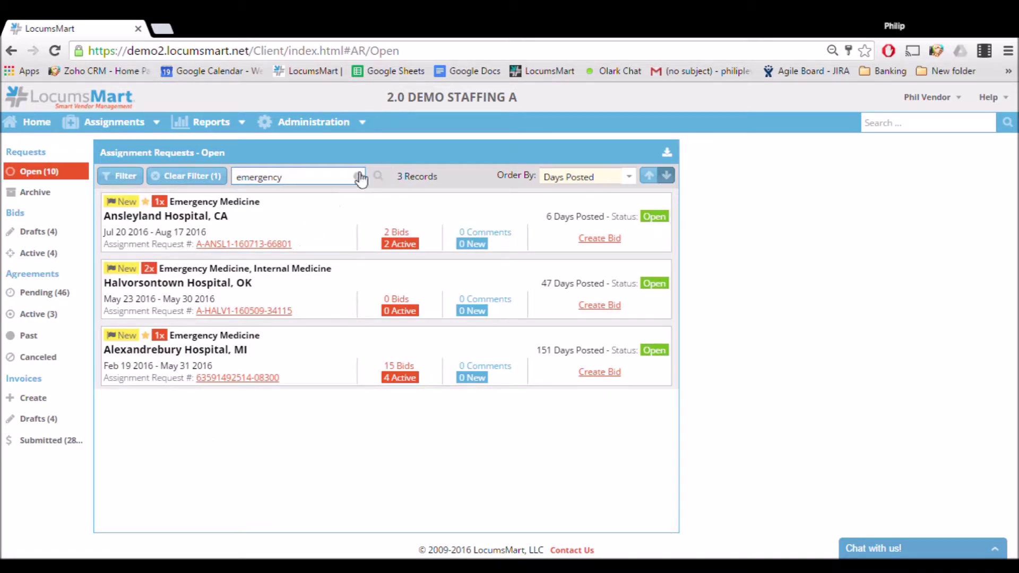
click(367, 179)
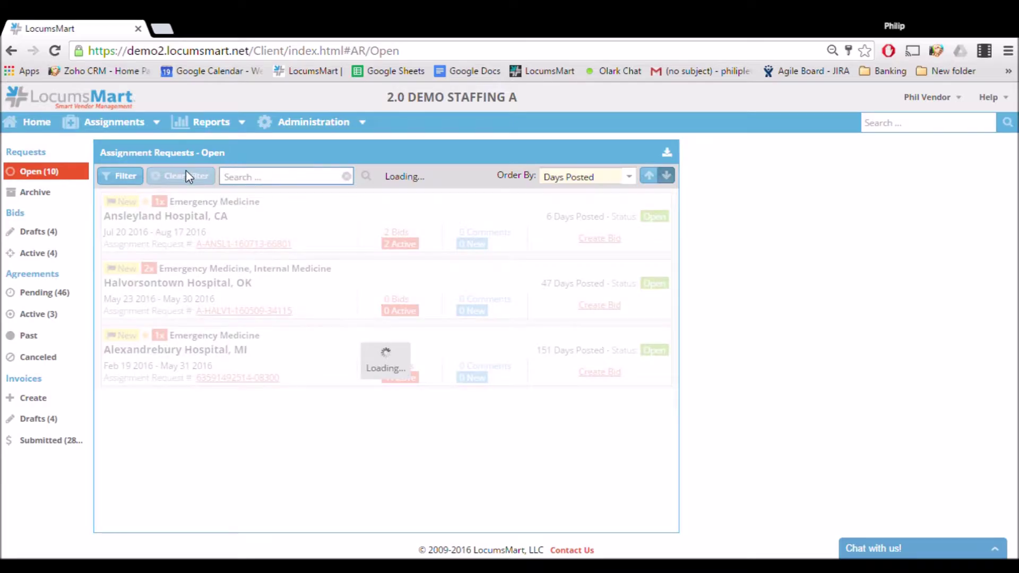
click(137, 178)
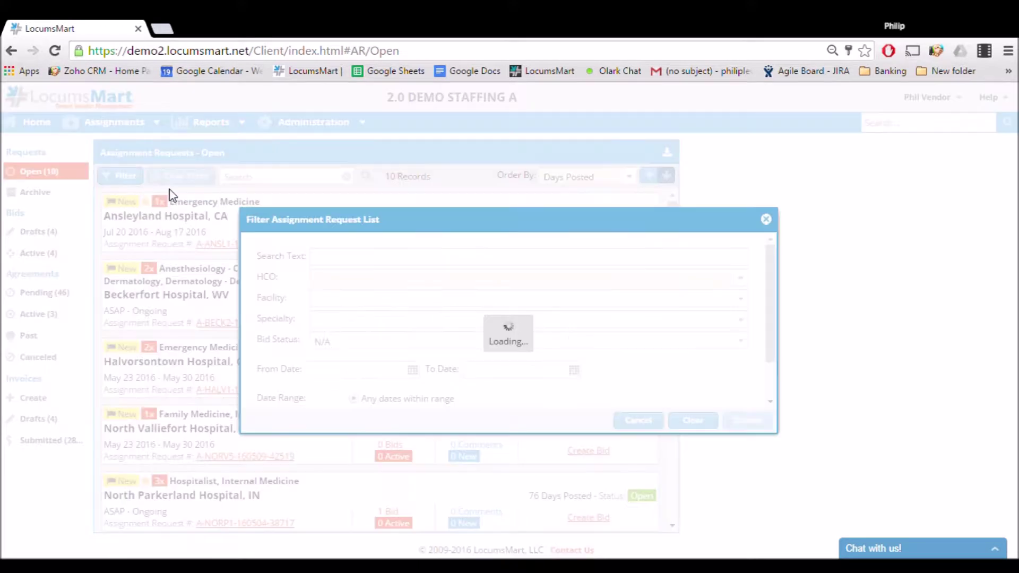
scroll(400, 313, down, 2)
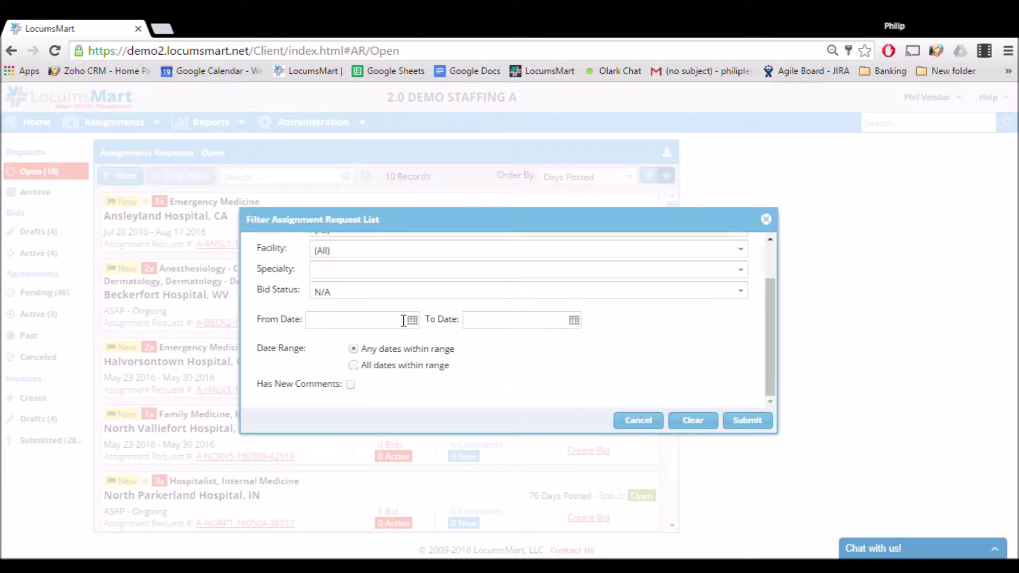
scroll(398, 317, up, 2)
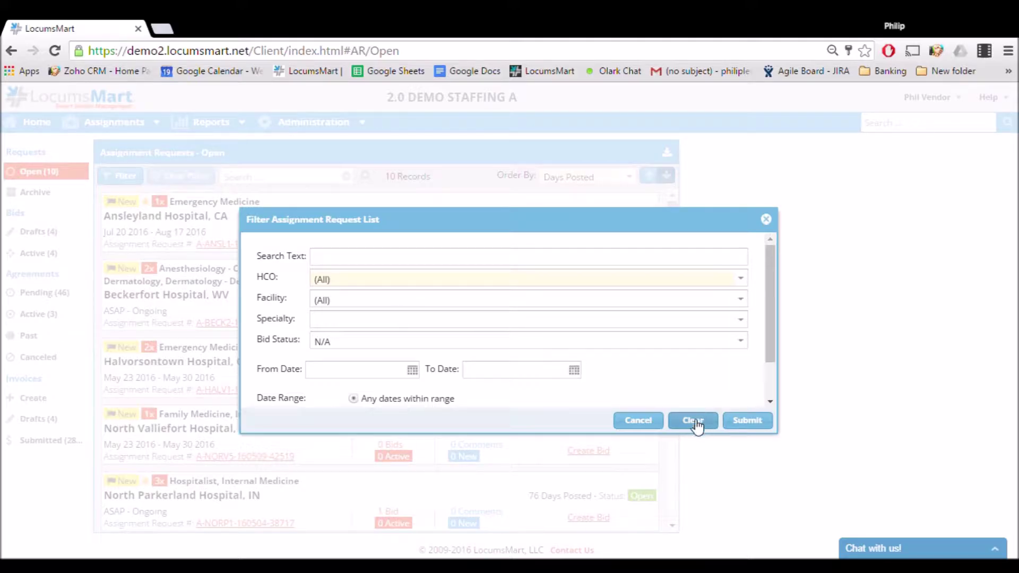
click(636, 422)
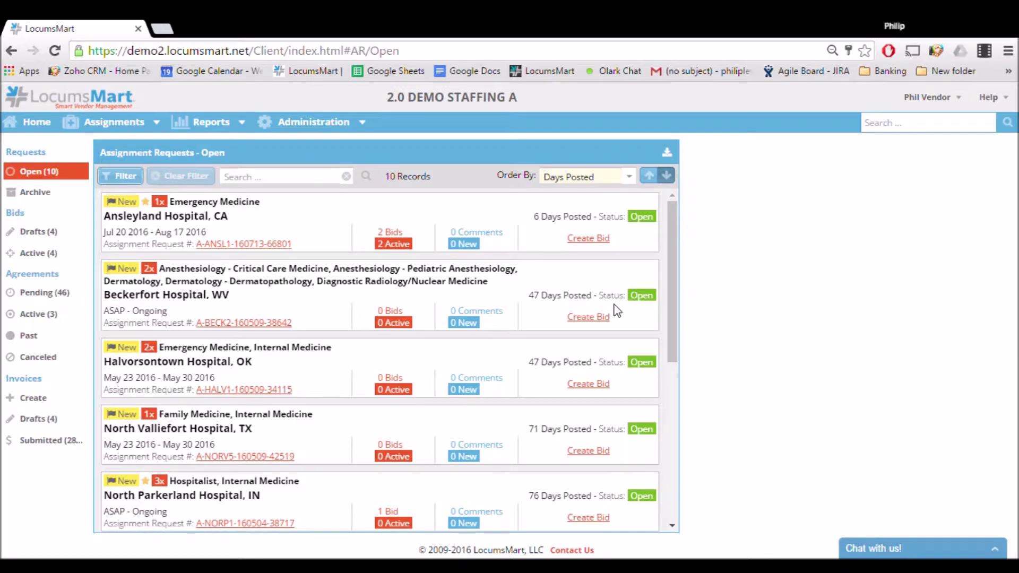
Step: Start a bid on the Ansleyland Hospital Emergency Medicine request and browse candidate providers
click(608, 241)
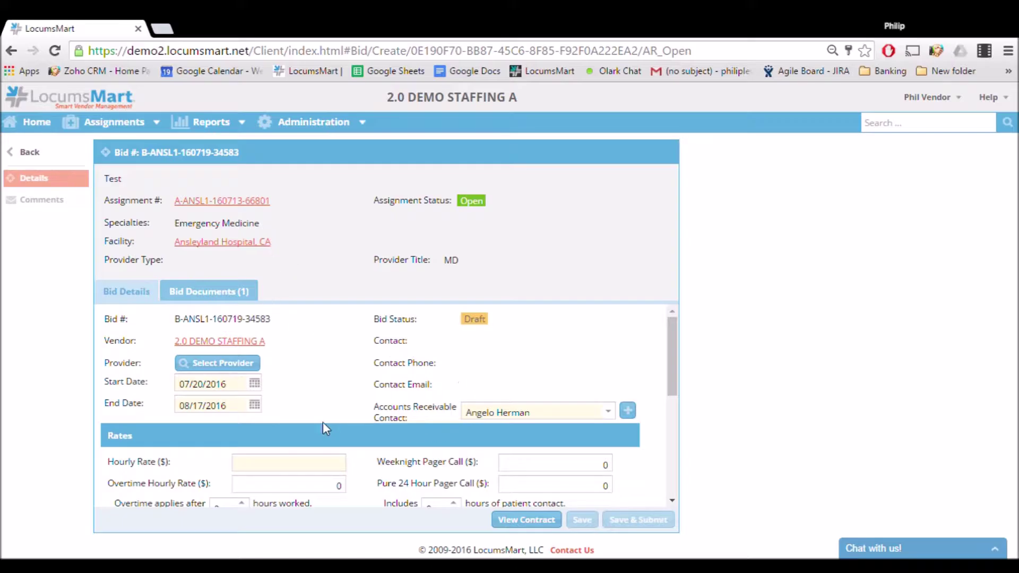
click(240, 366)
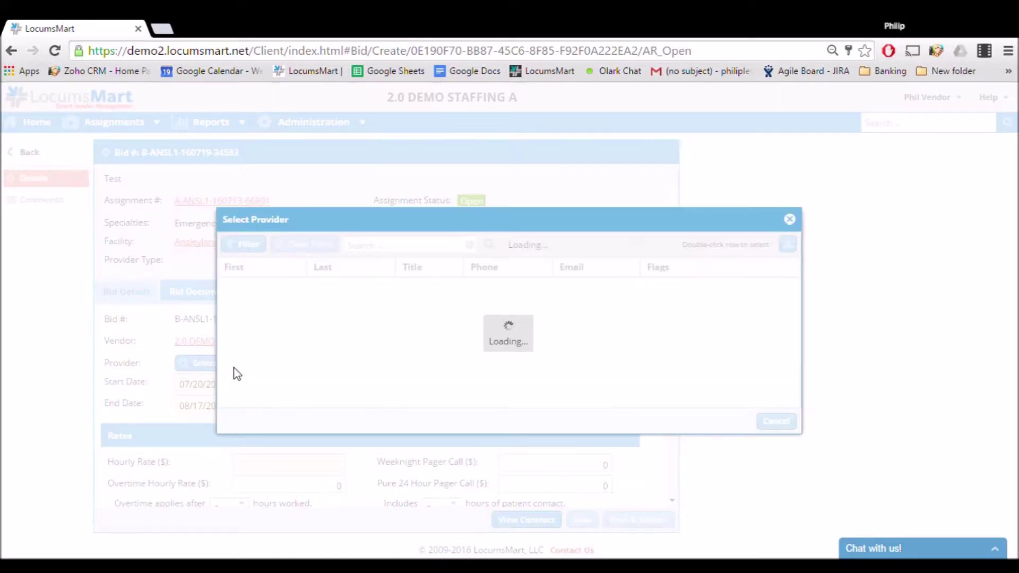
scroll(393, 321, down, 3)
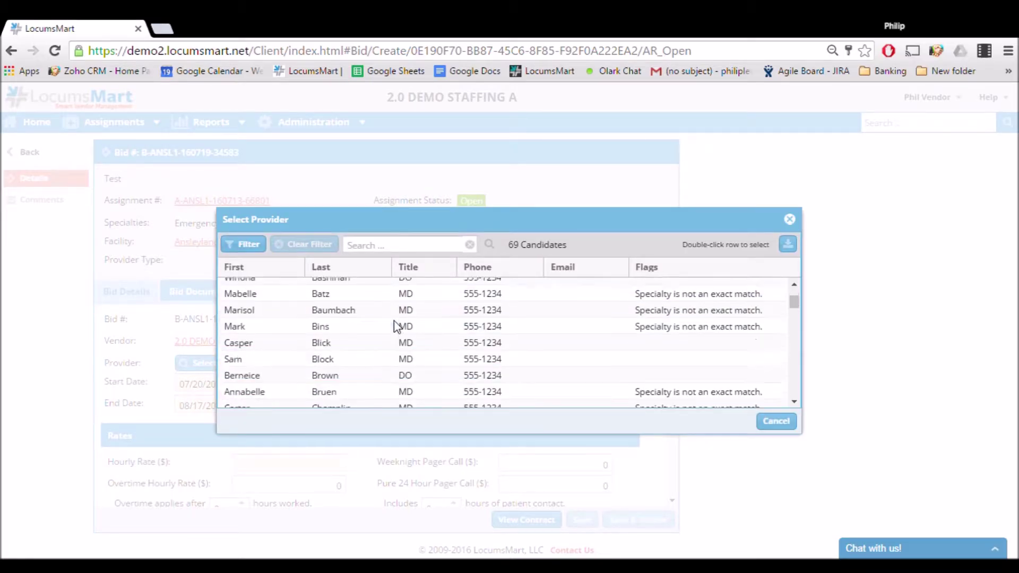
scroll(397, 326, down, 4)
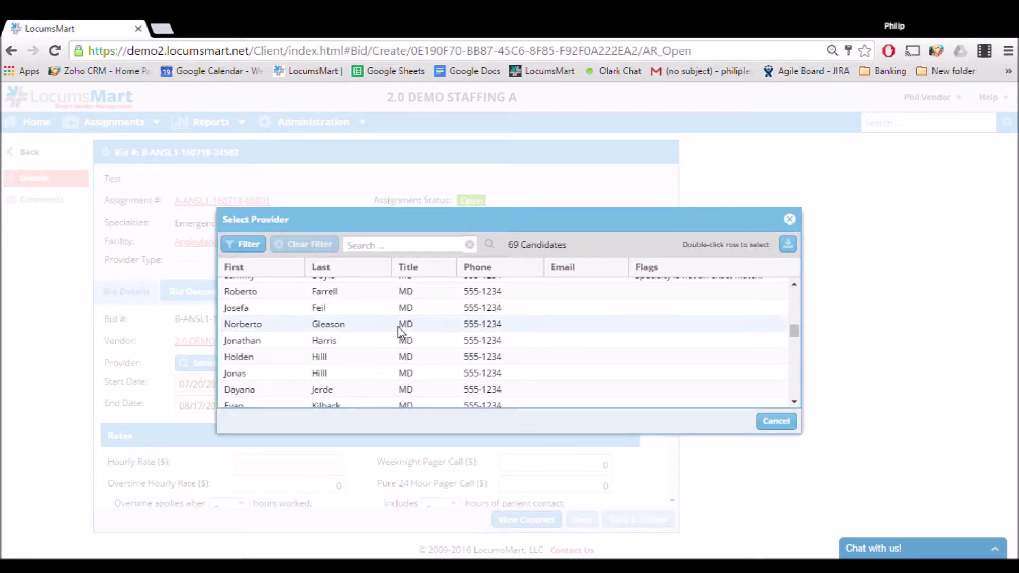
scroll(399, 333, up, 2)
scroll(433, 350, down, 10)
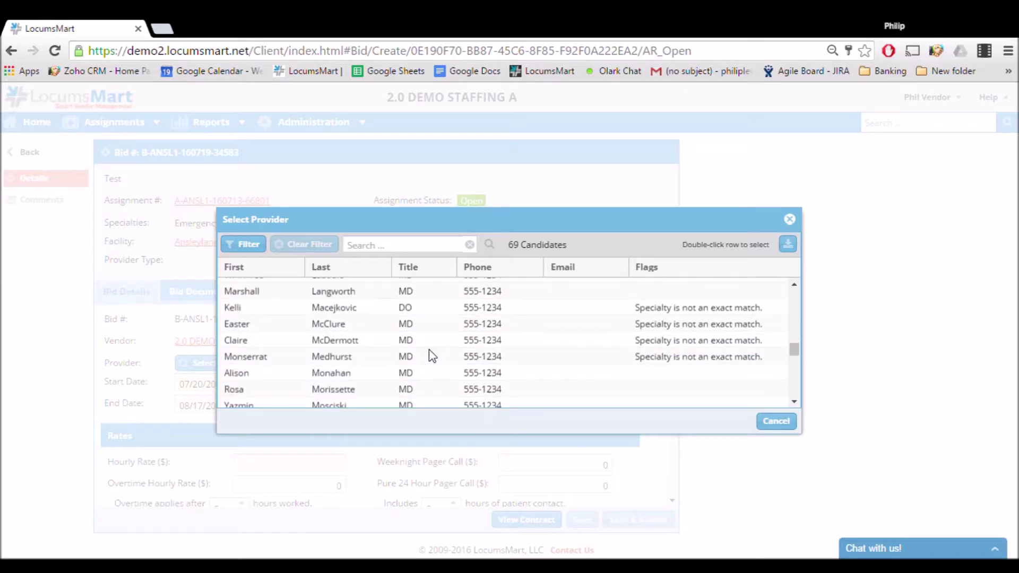
scroll(432, 354, down, 2)
scroll(431, 354, up, 3)
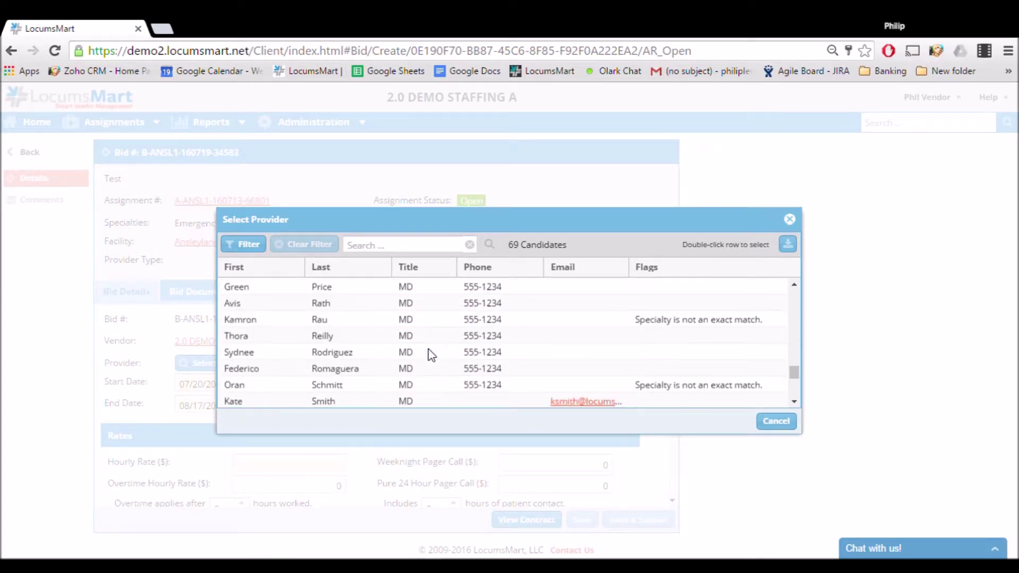
scroll(431, 354, up, 8)
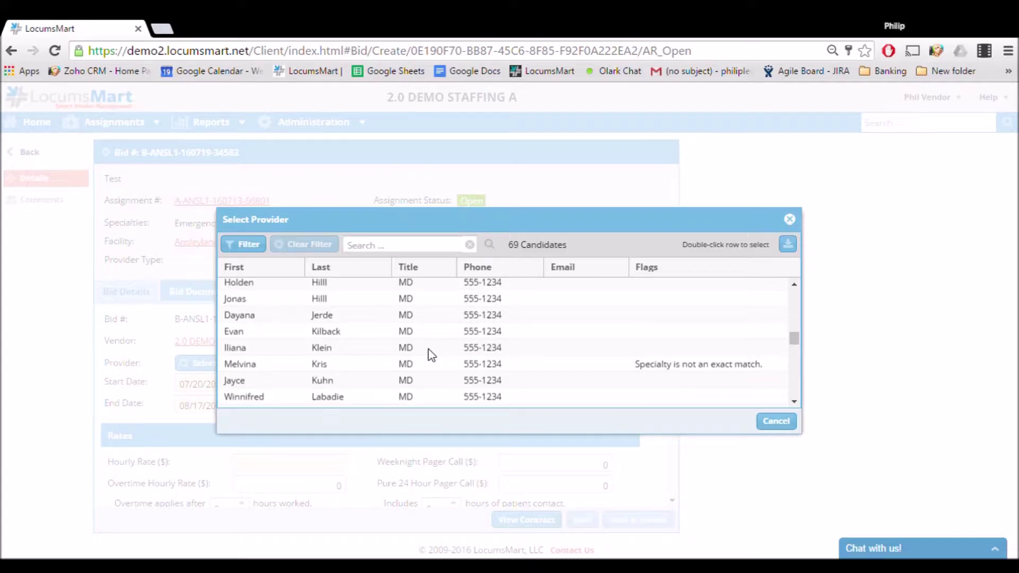
scroll(432, 355, up, 3)
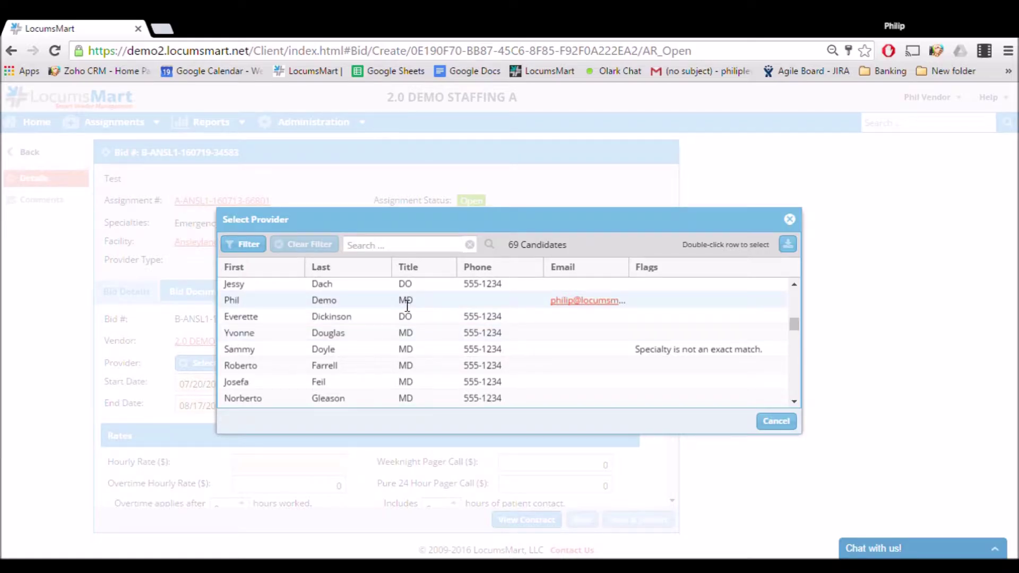
Step: Assign the demo MD from the candidate list as the bid's provider
click(370, 301)
click(370, 301)
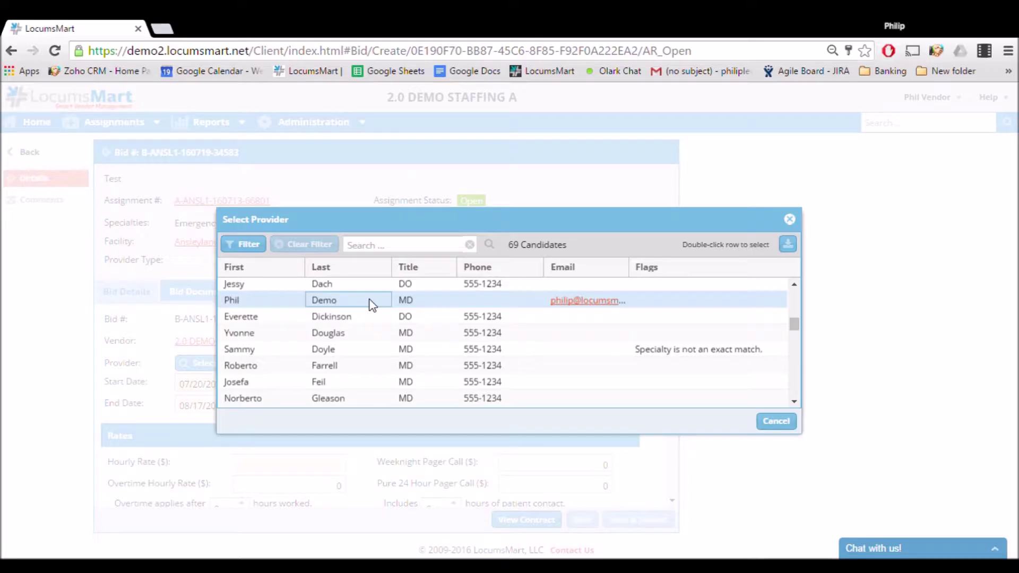
double_click(370, 300)
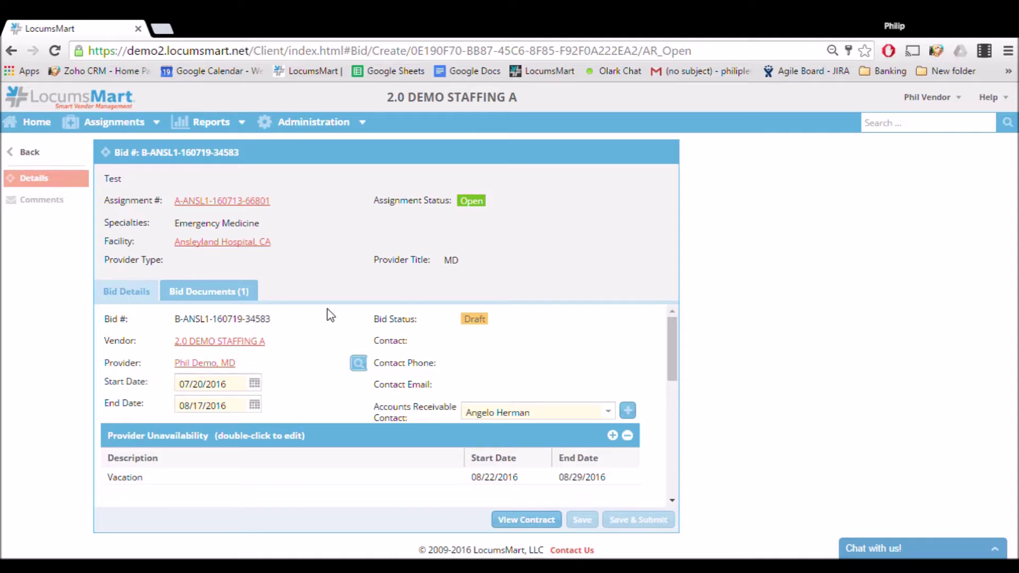
Step: Enter an hourly rate of 250 and an overtime hourly rate of 375
scroll(327, 313, down, 3)
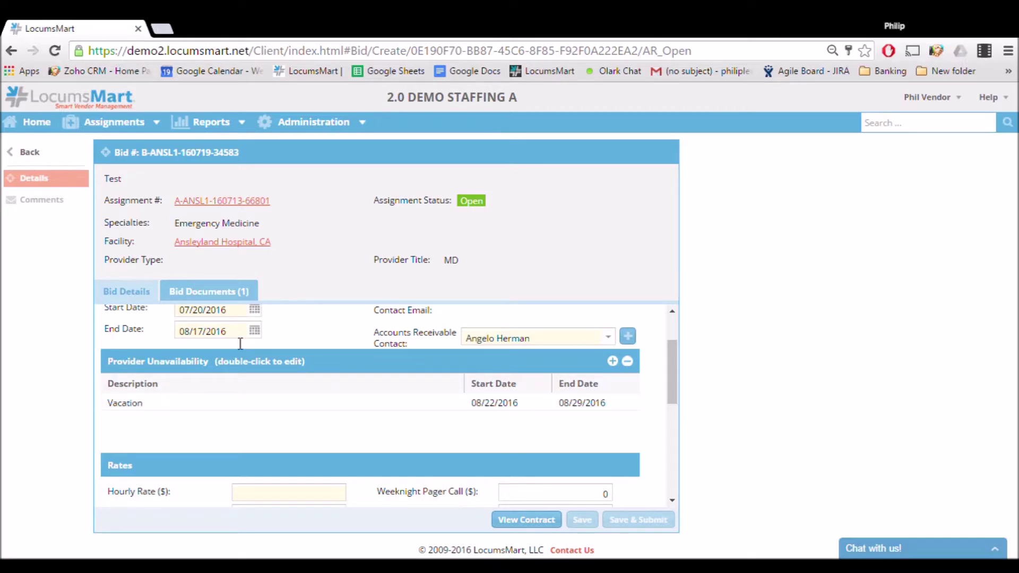
scroll(297, 388, down, 3)
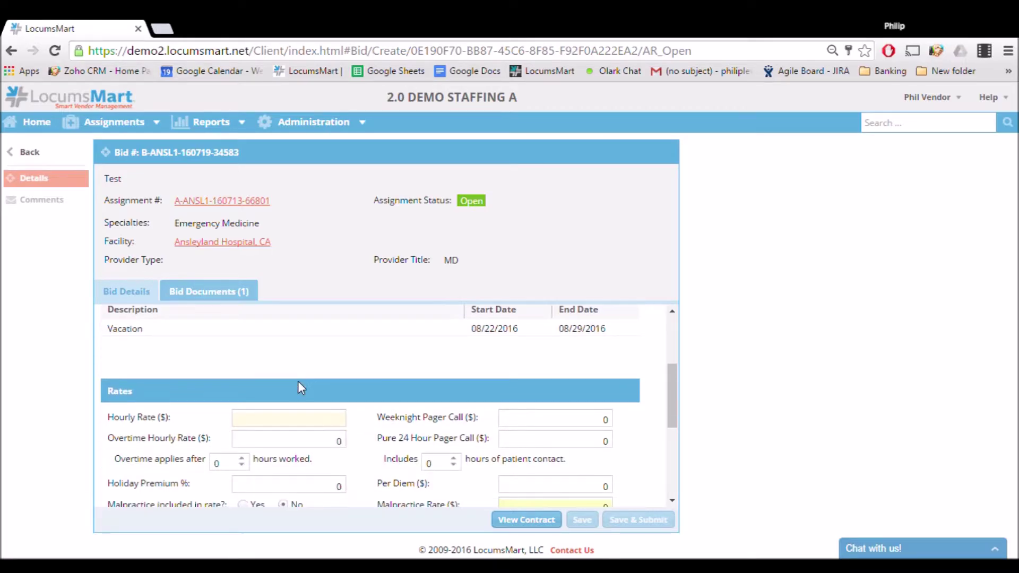
click(298, 424)
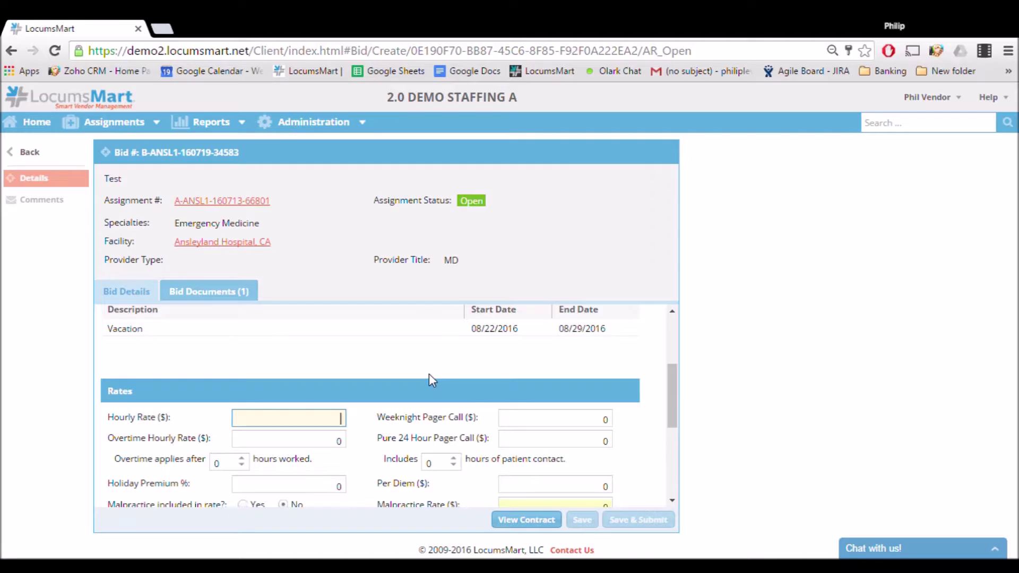
text(25)
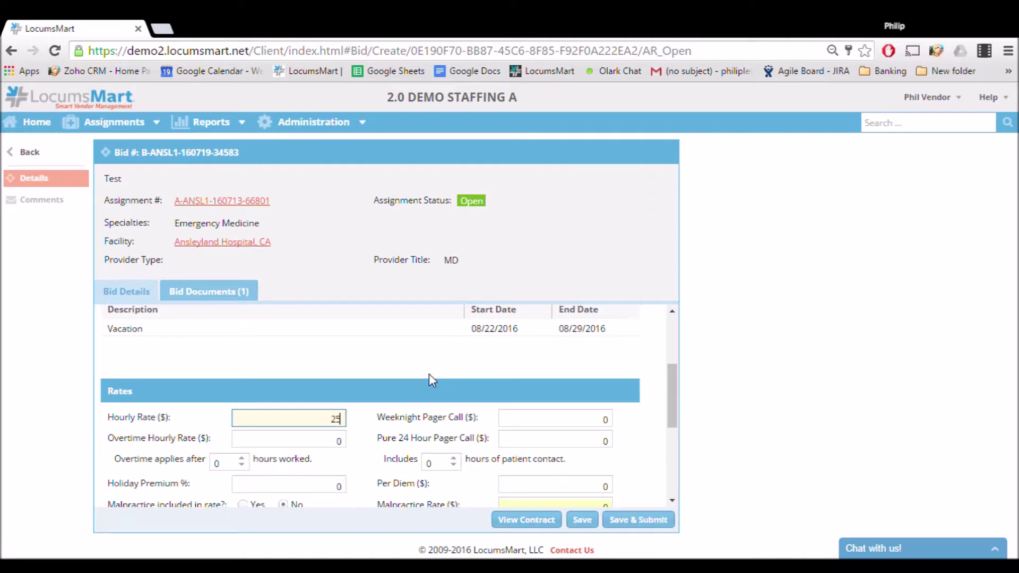
text(0)
click(312, 443)
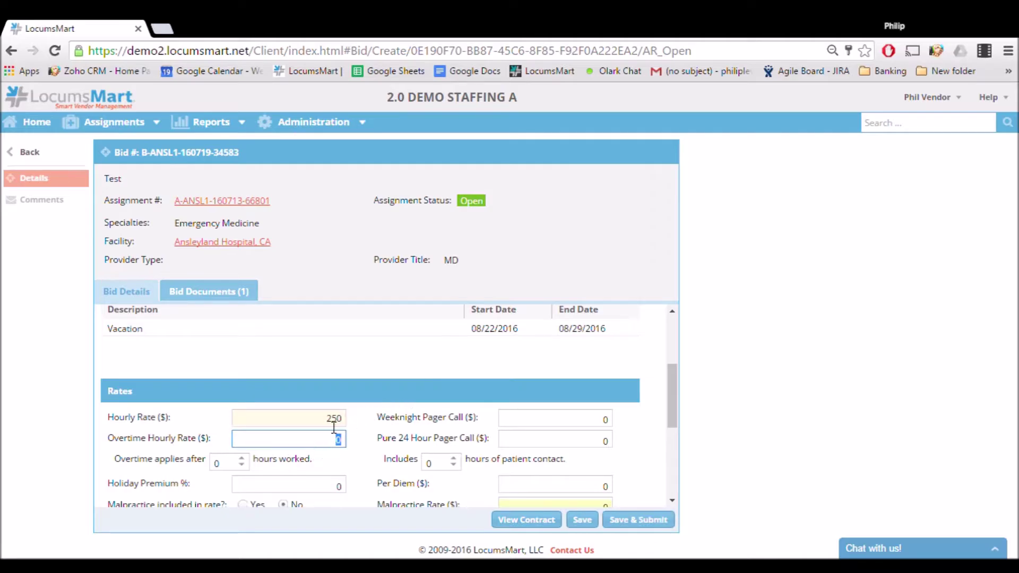
text(375)
Step: Replace the malpractice rate with 50
click(545, 419)
scroll(536, 495, down, 1)
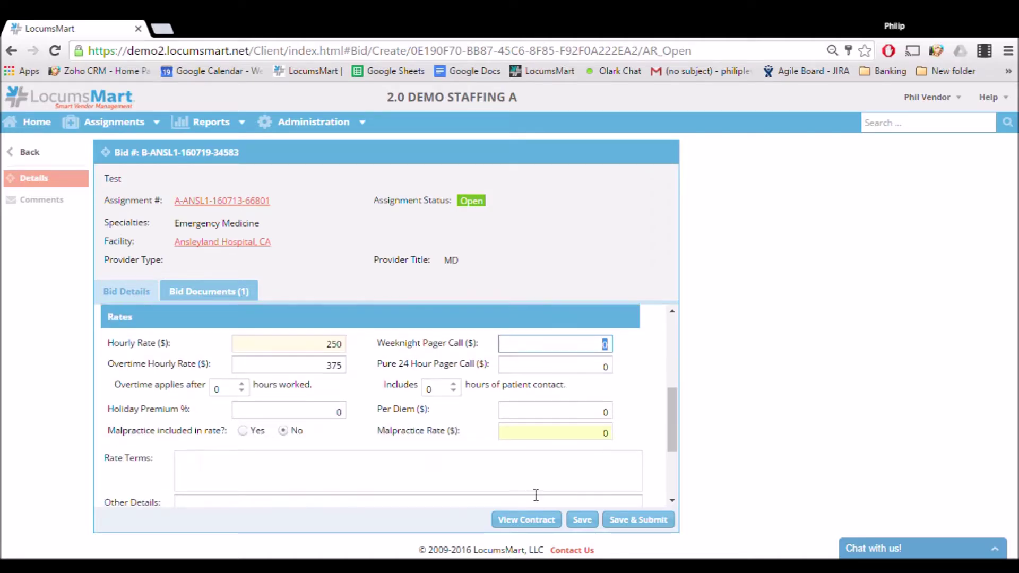
scroll(536, 495, down, 1)
click(557, 359)
text(50)
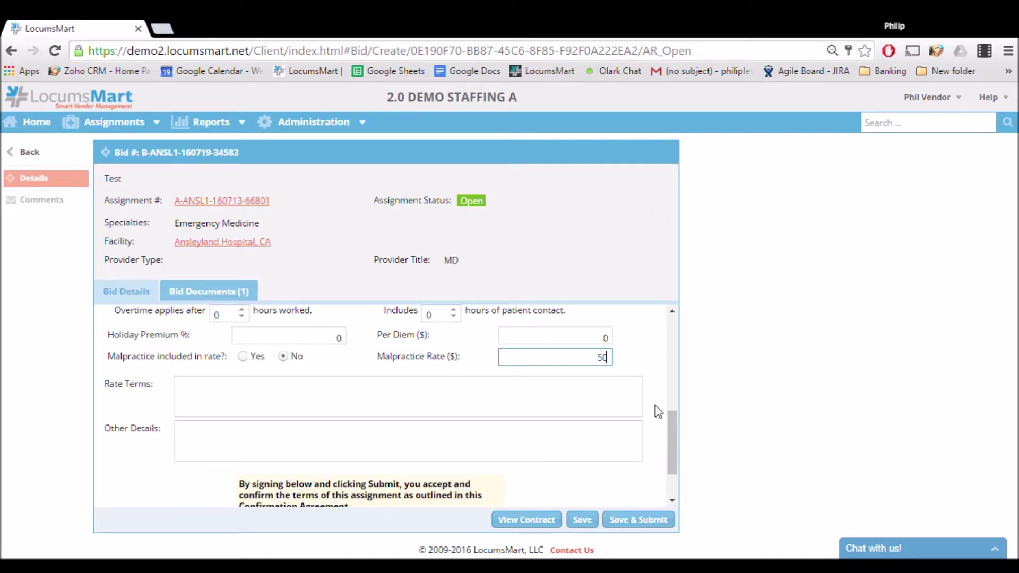
Step: Fill Rate Terms with 'Details about ra' and Other Details with 'Details about doctor/et'
key(Tab)
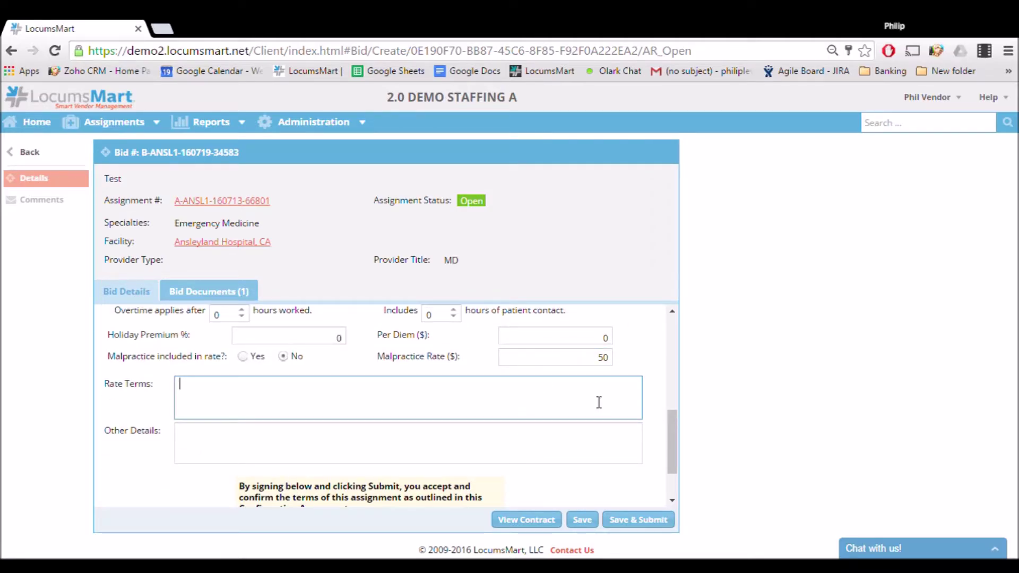
text(Details about rate)
key(Tab)
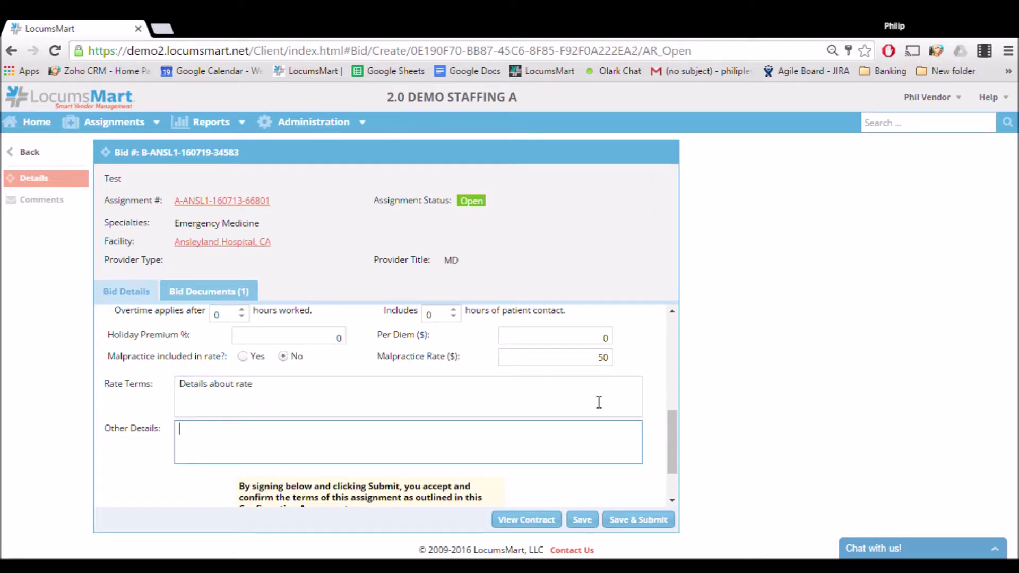
text(Details about doctor/etc)
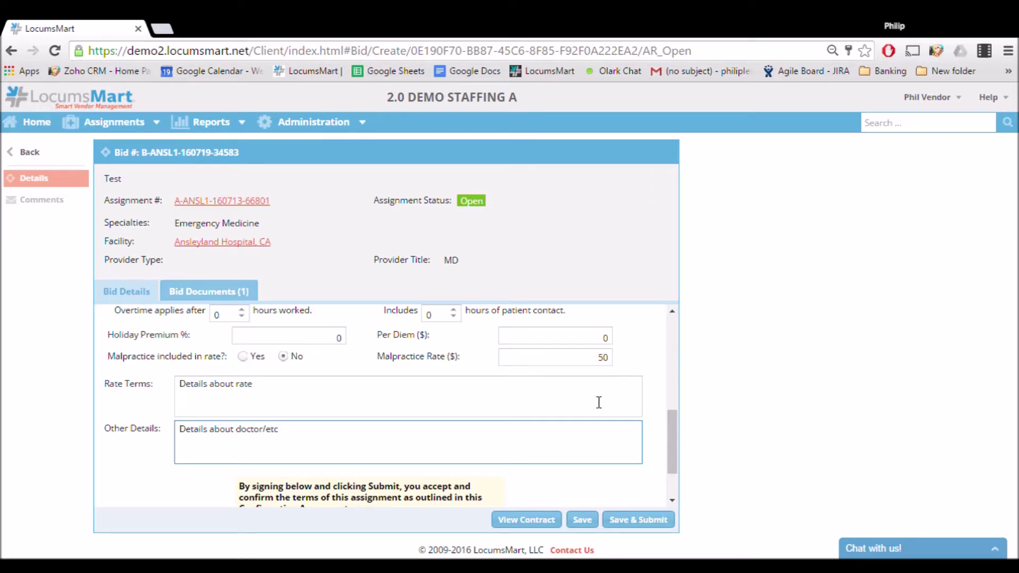
scroll(599, 402, up, 5)
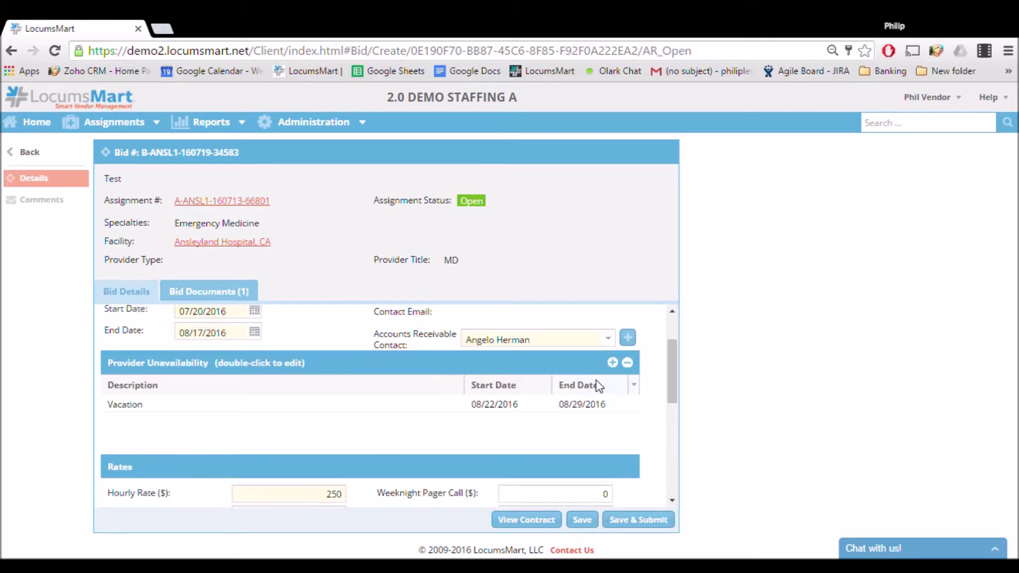
Step: Show the Bid Documents tab and expand the Add New Document form
scroll(596, 380, up, 2)
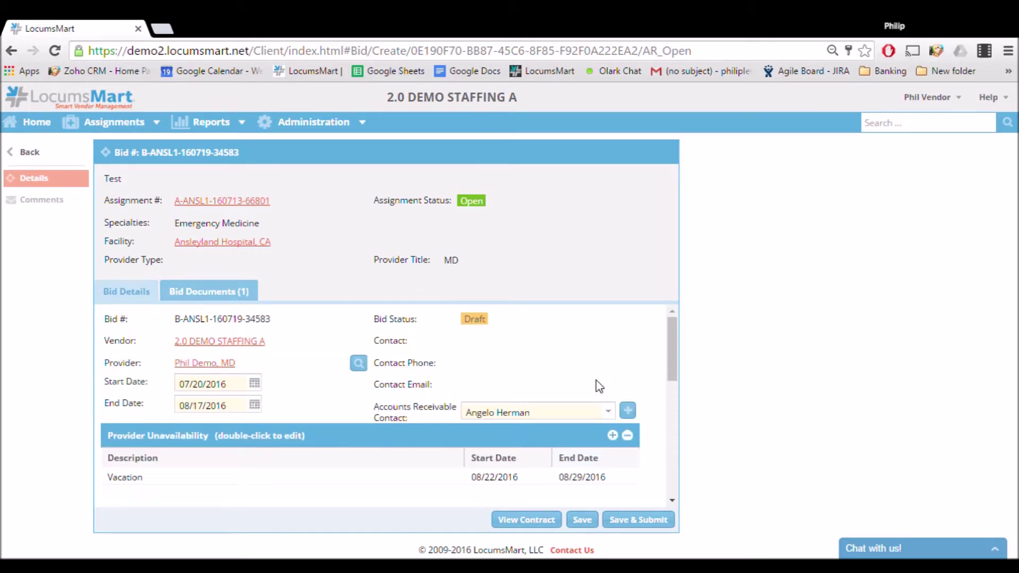
click(186, 297)
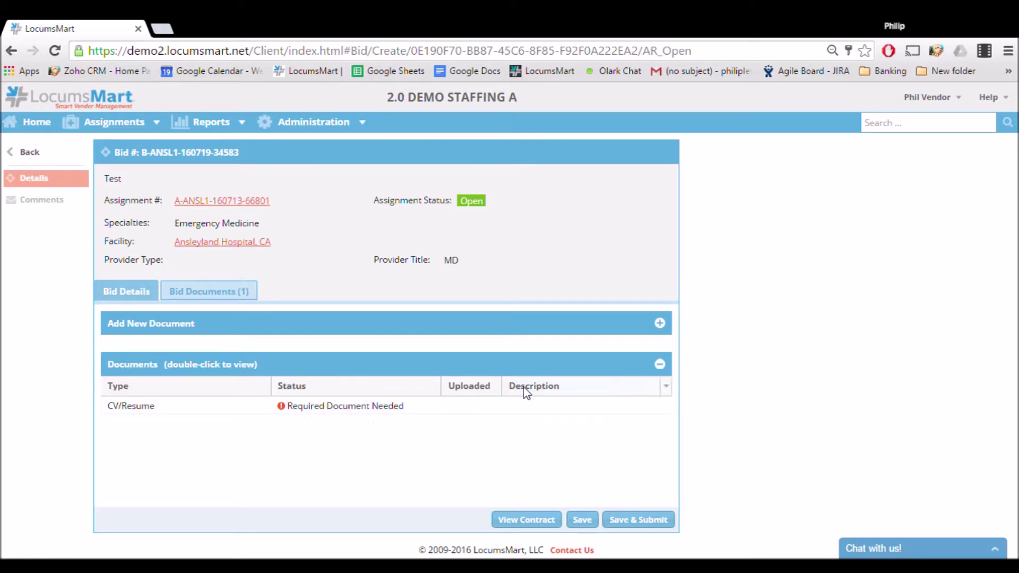
click(667, 328)
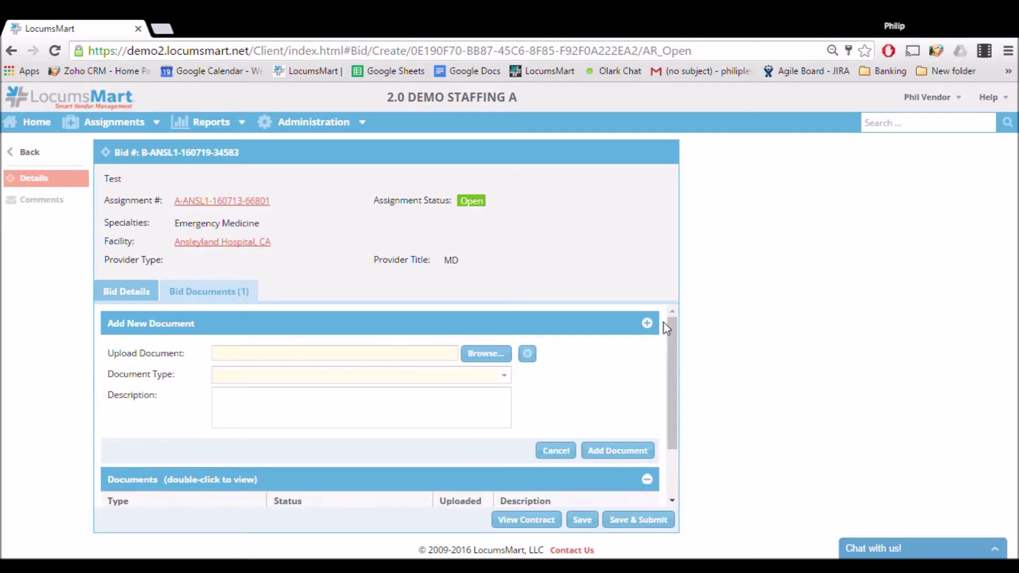
Step: Attach wong.pdf as a CV/Resume document described as 'Resume'
double_click(190, 199)
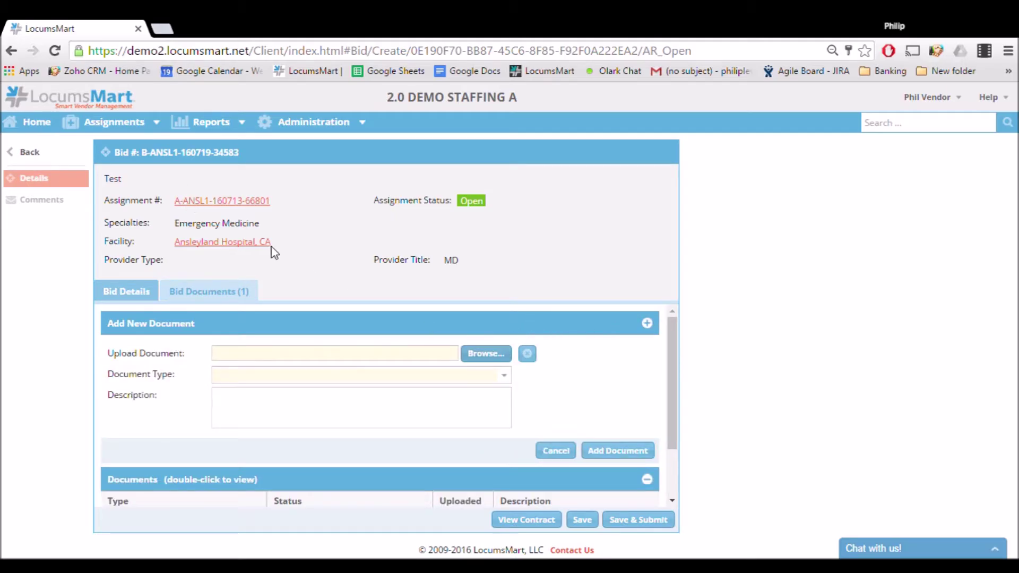
click(363, 375)
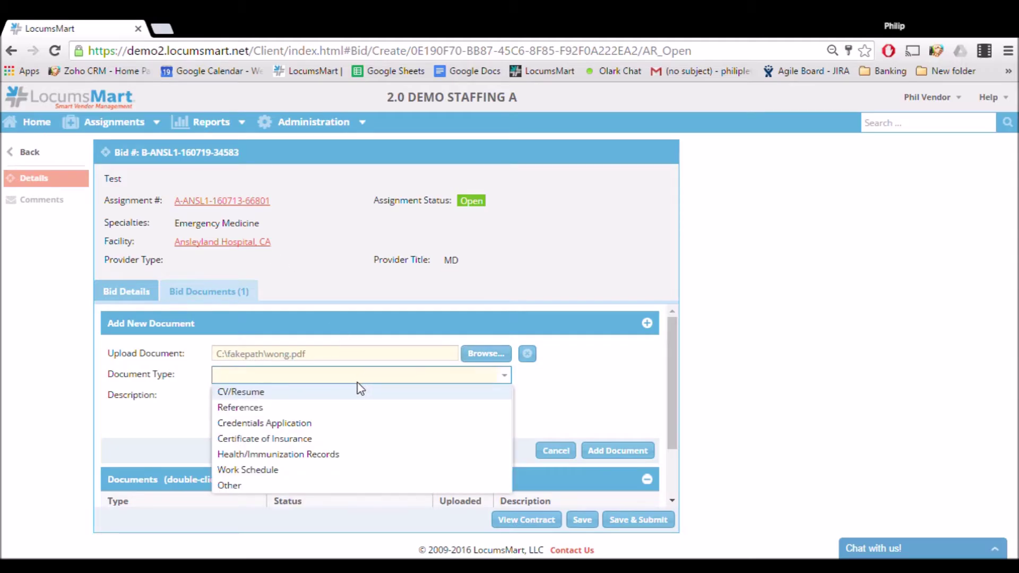
click(358, 391)
click(367, 405)
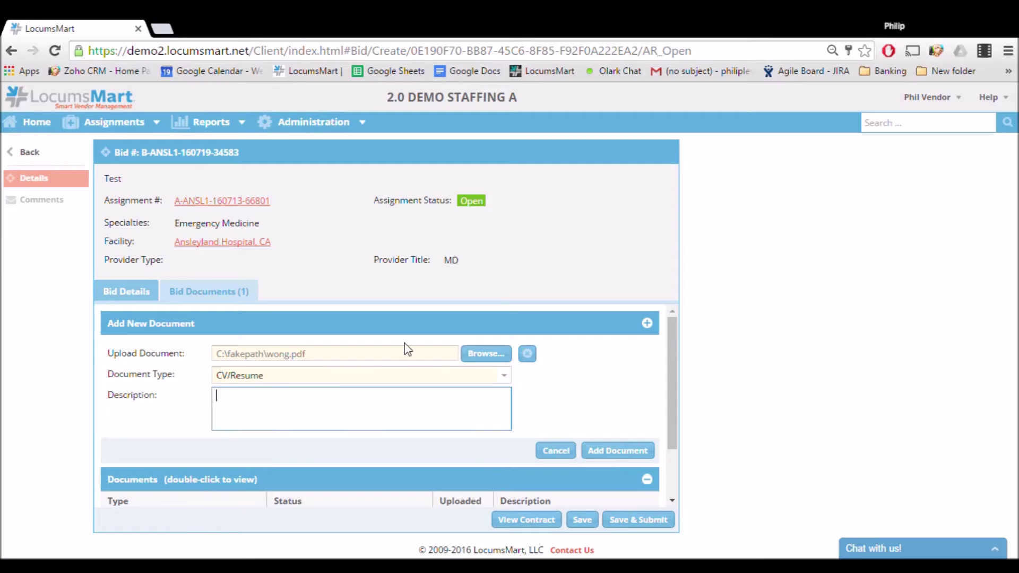
text(Resume)
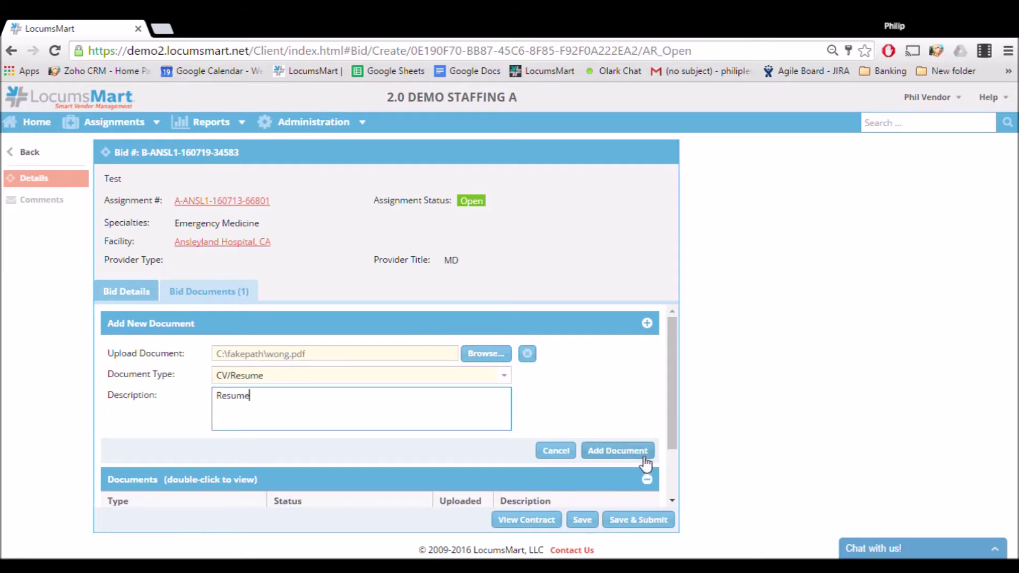
click(644, 457)
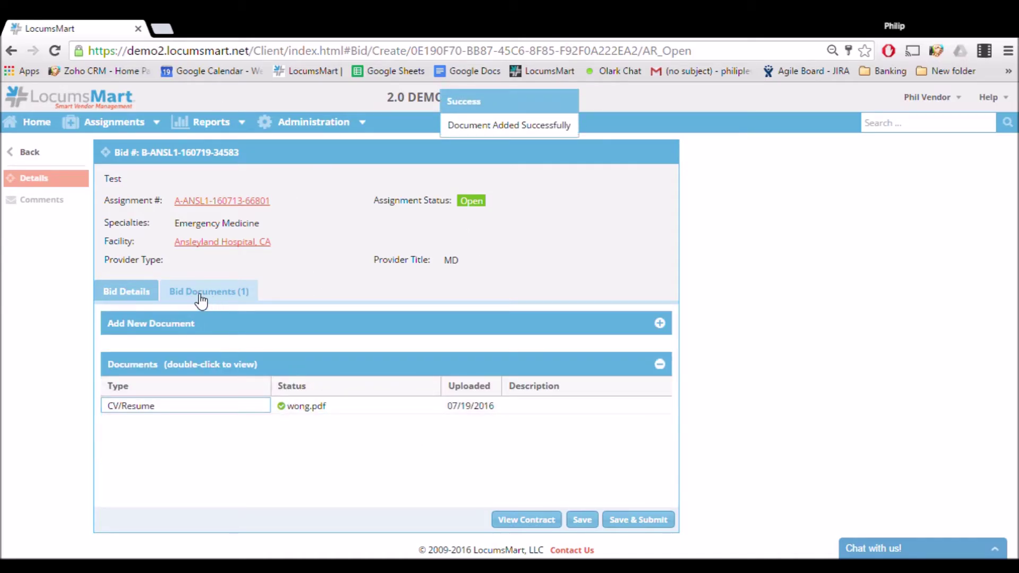
Step: Return to Bid Details and save the Ansleyland bid as a draft
click(145, 292)
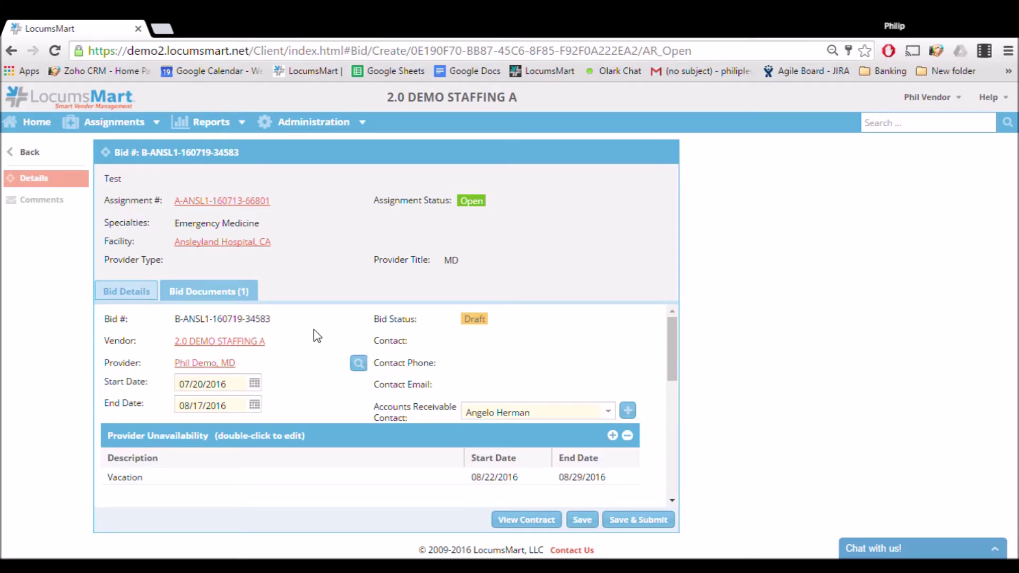
scroll(317, 336, down, 6)
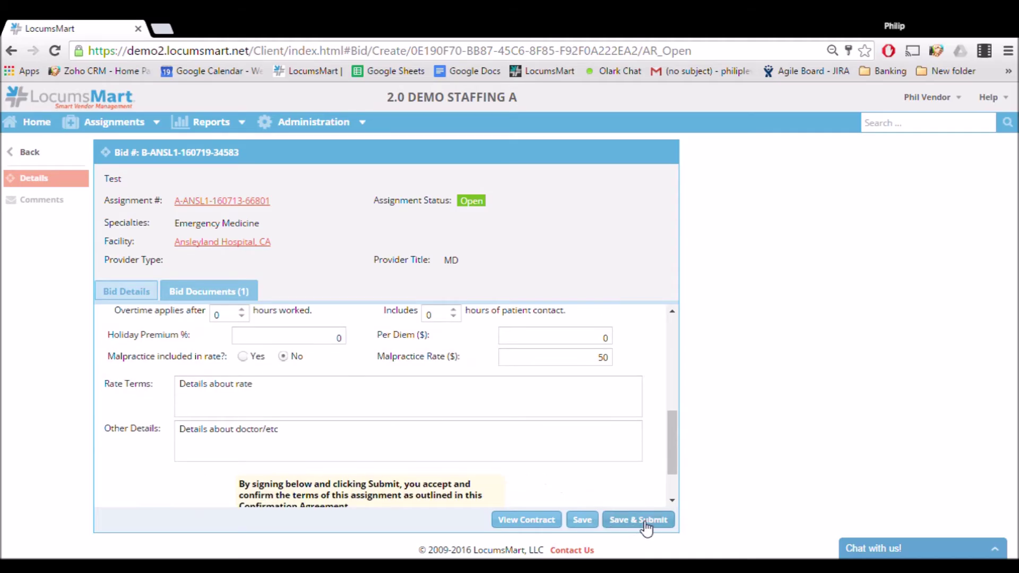
click(591, 519)
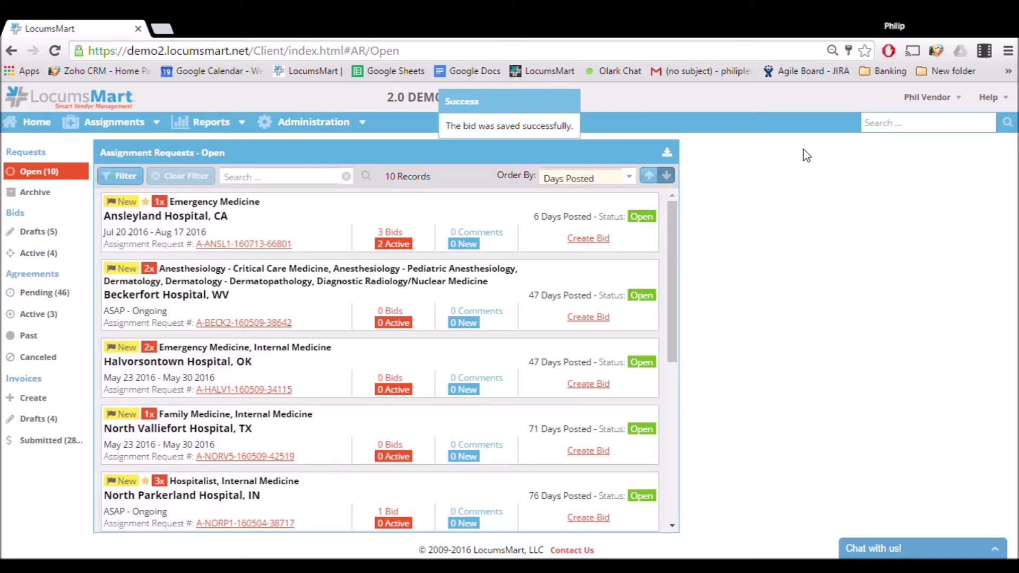
Step: Open the draft Ansleyland bid from its 3 Bids link and sign it with the account password
click(404, 242)
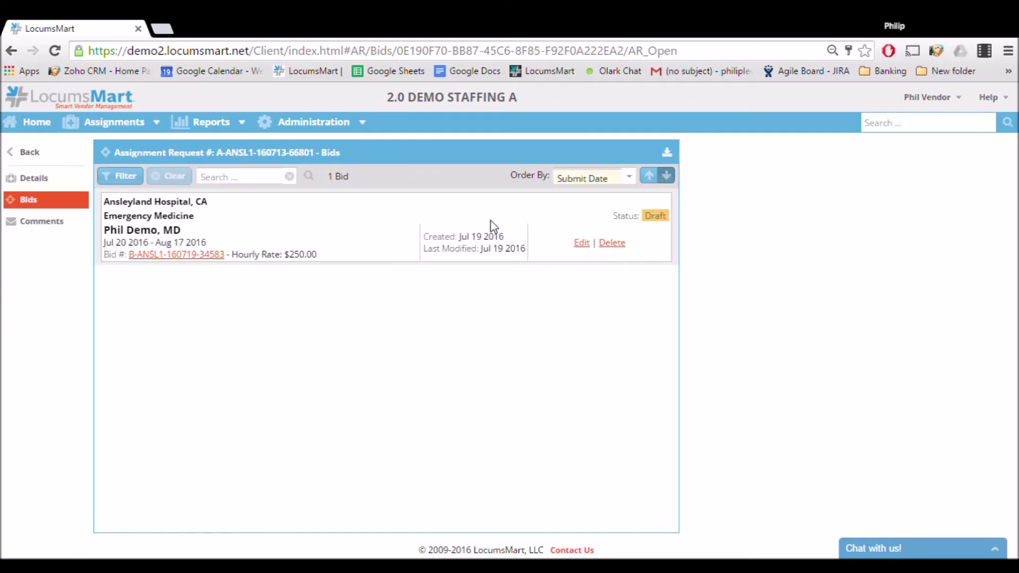
click(580, 244)
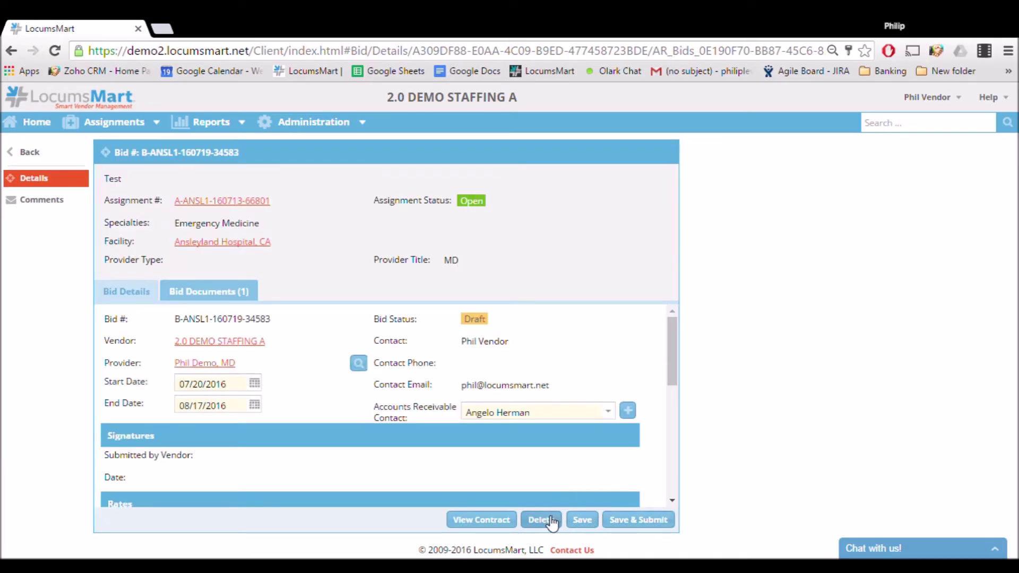
scroll(373, 491, down, 5)
click(373, 490)
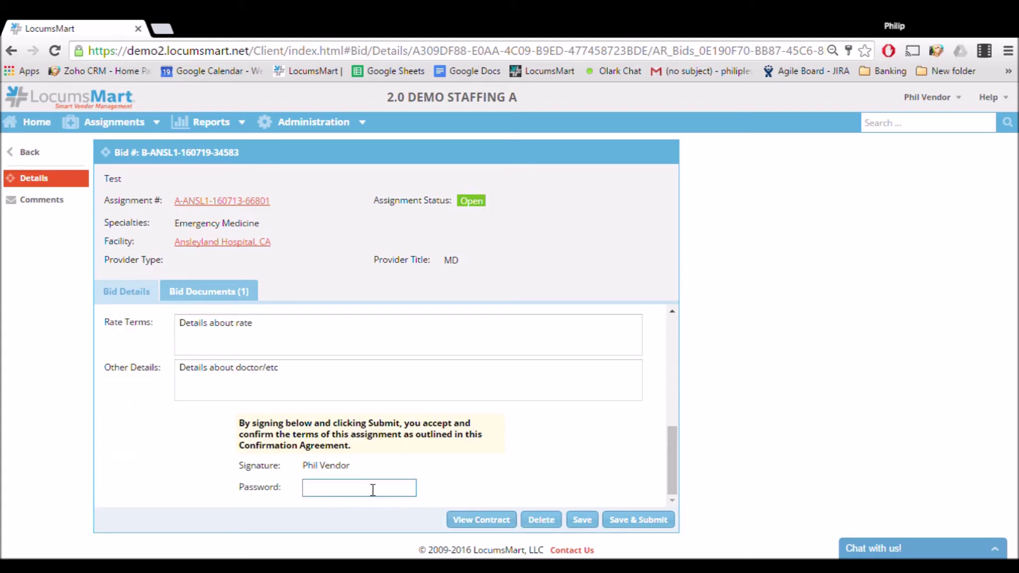
text(********)
Step: Save & Submit the signed bid and confirm the submission
click(642, 520)
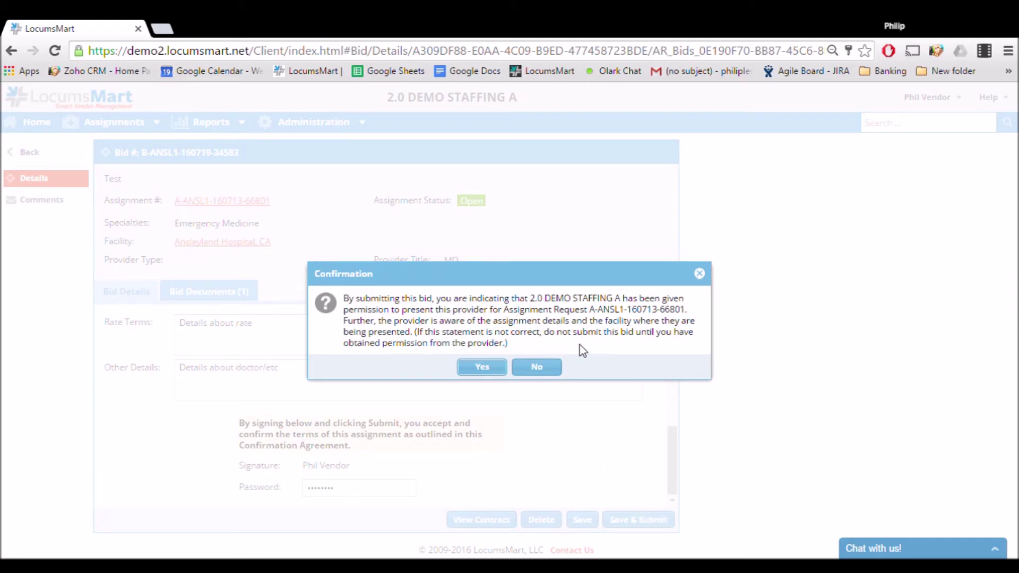
click(482, 366)
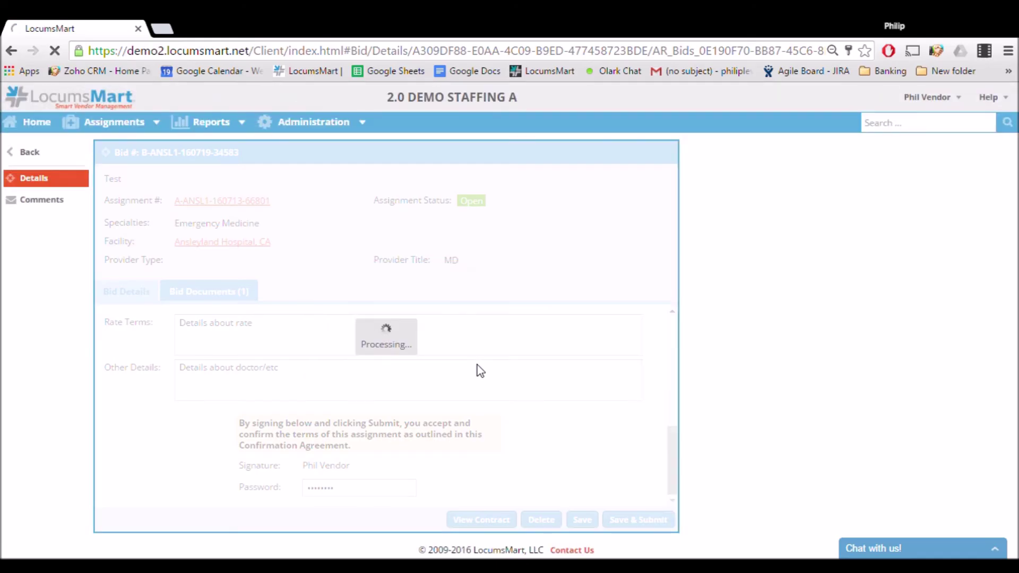